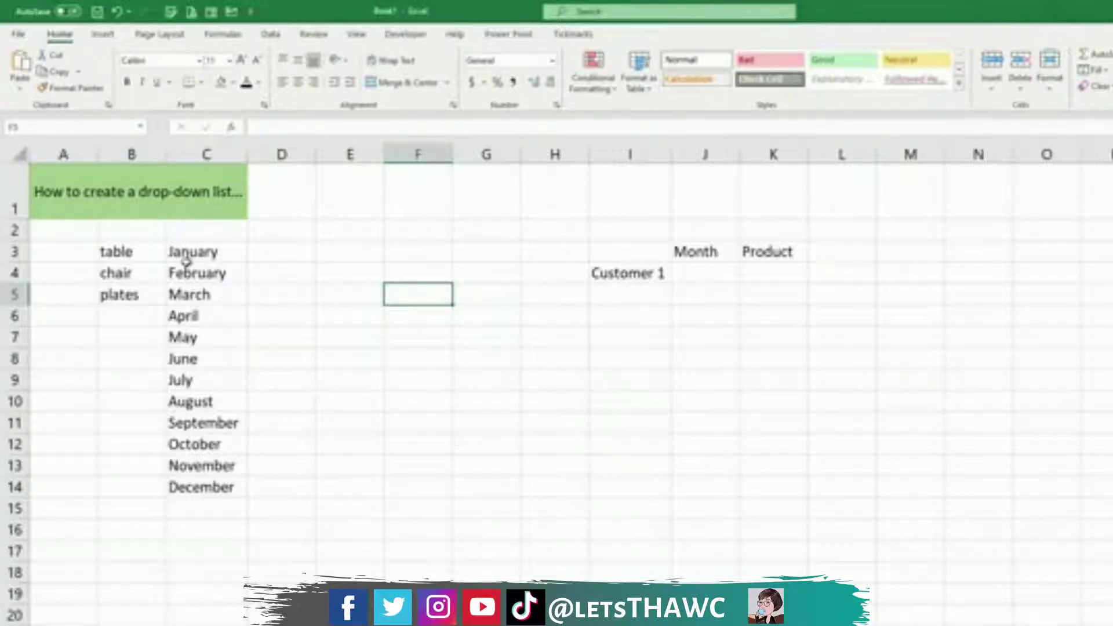
{"action": "left_click_drag", "start_coordinate": [149, 258], "coordinate": [146, 291]}
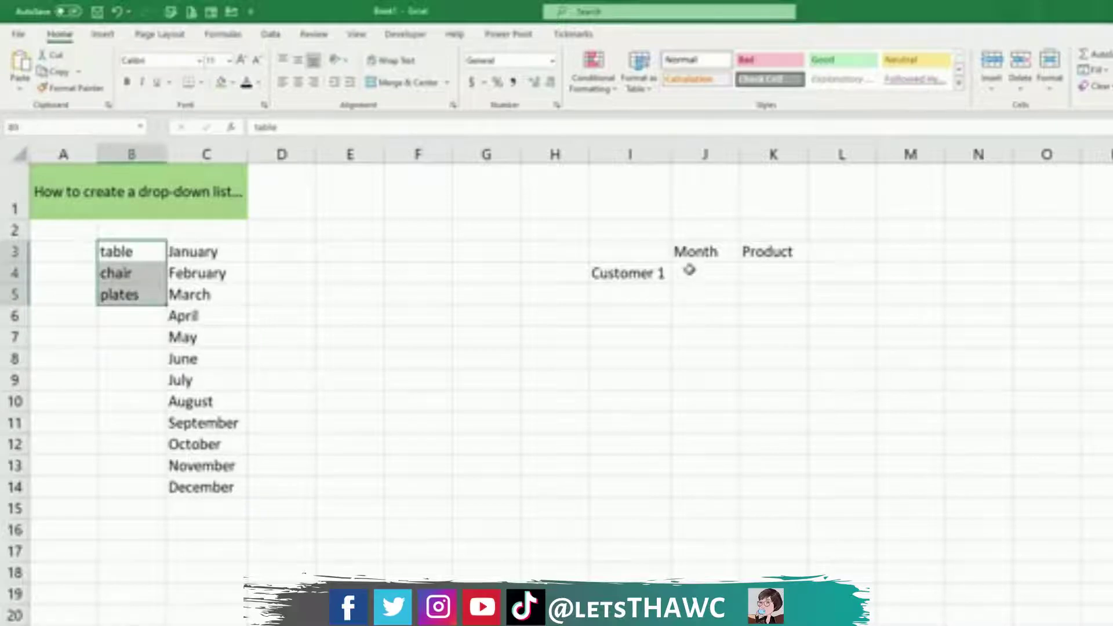
{"action": "left_click", "coordinate": [771, 268]}
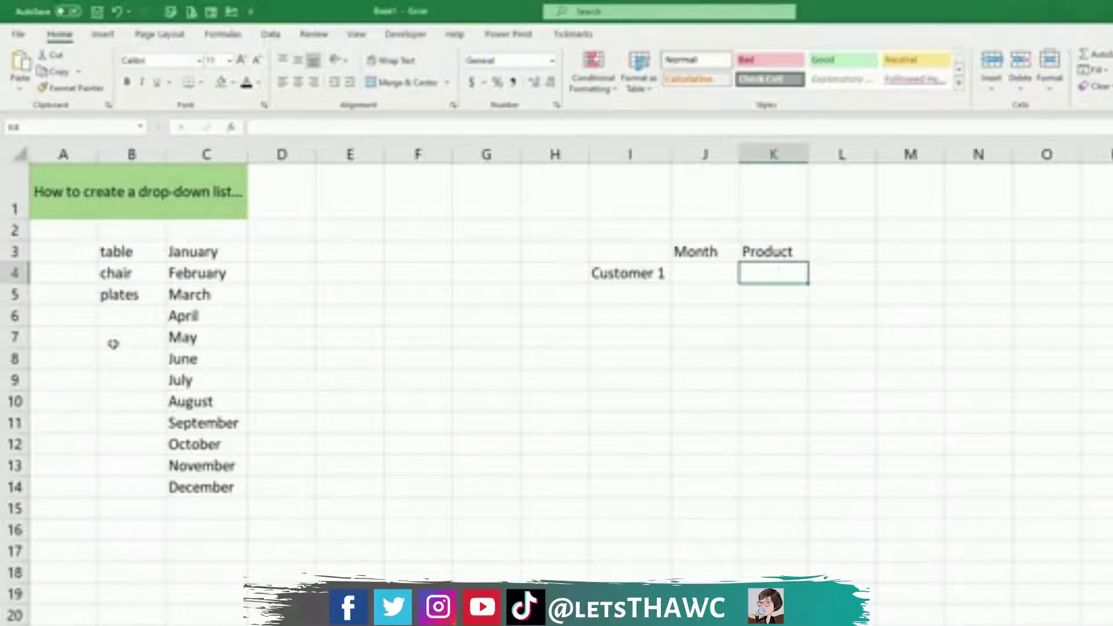
{"action": "left_click_drag", "start_coordinate": [196, 253], "coordinate": [207, 482]}
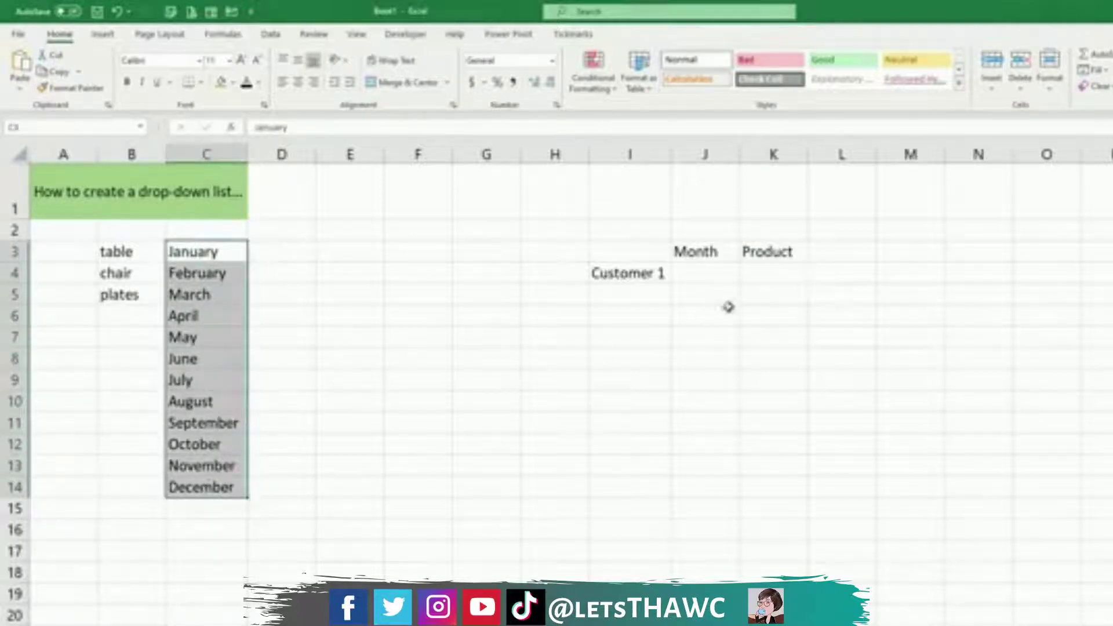
{"action": "left_click", "coordinate": [707, 253]}
{"action": "left_click", "coordinate": [706, 270]}
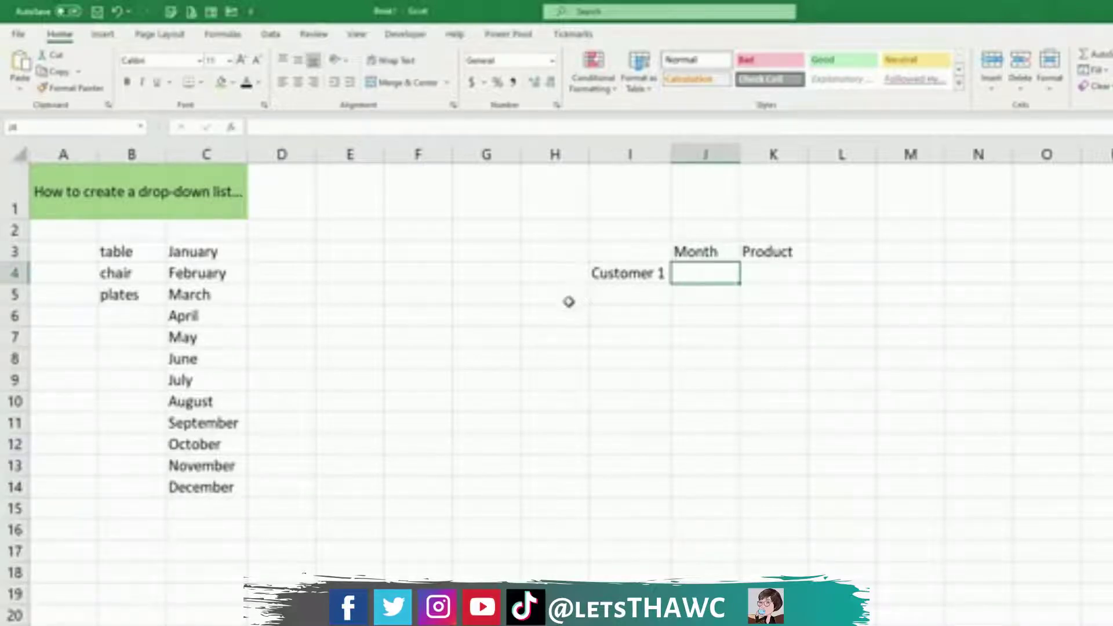
{"action": "left_click", "coordinate": [788, 273]}
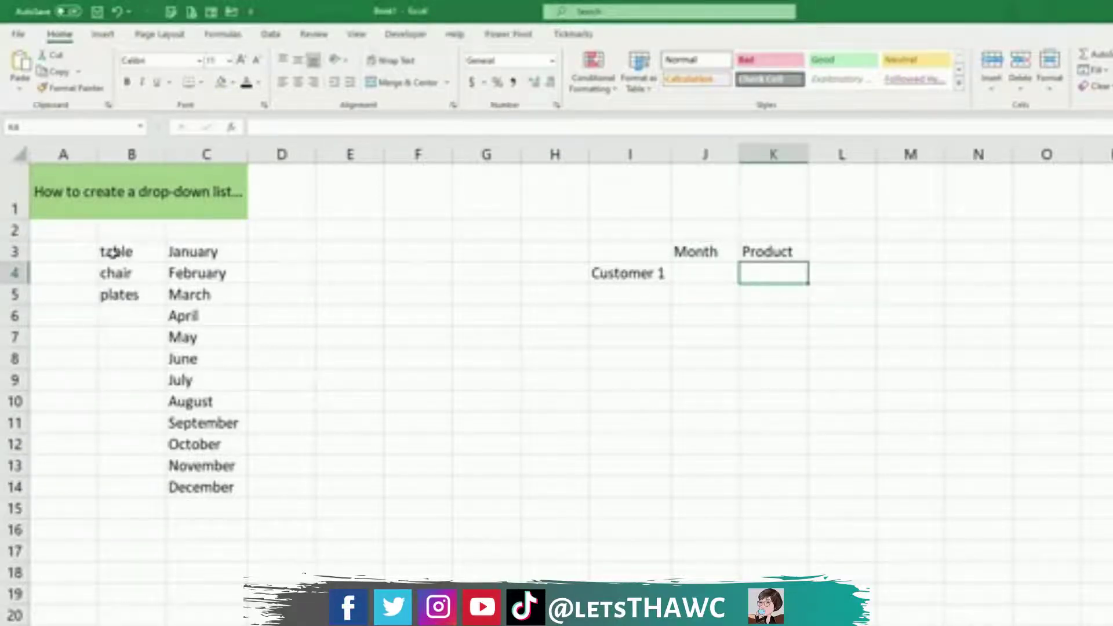
{"action": "left_click_drag", "start_coordinate": [114, 251], "coordinate": [114, 295]}
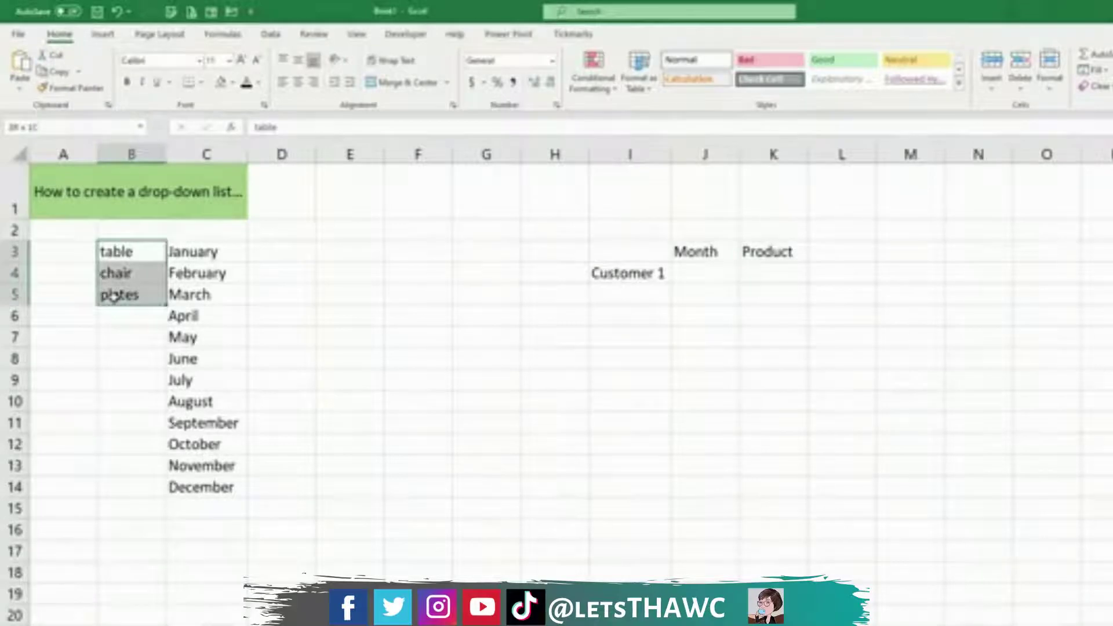
Step: Add a List data validation to cell K4 under Product with the typed source table,chair,plates, and check its drop-down
{"action": "left_click", "coordinate": [752, 272]}
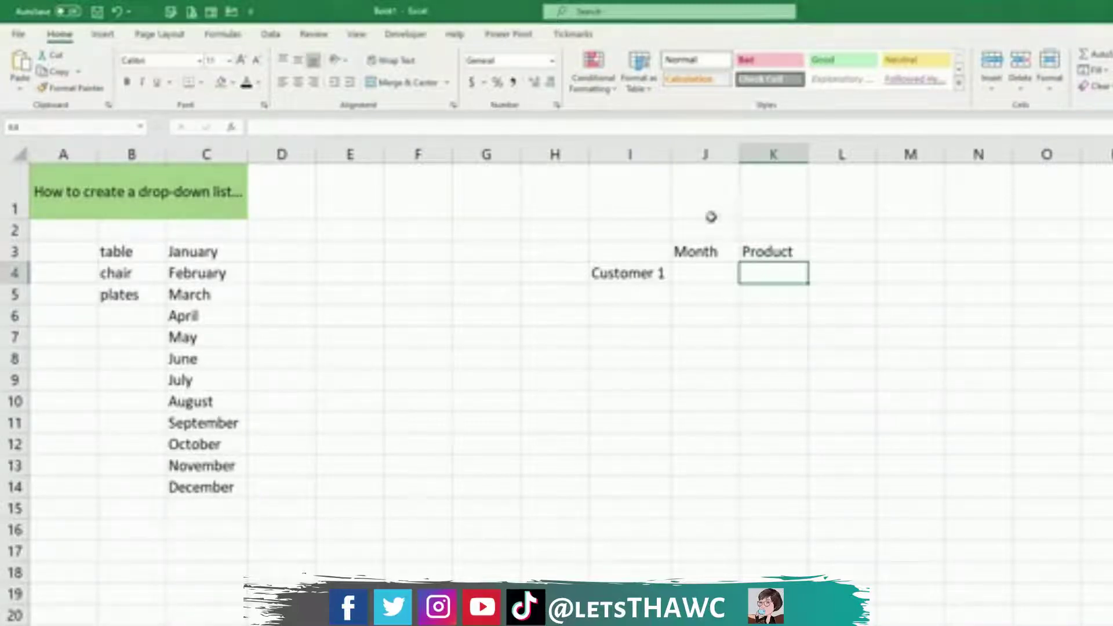
{"action": "left_click", "coordinate": [273, 35]}
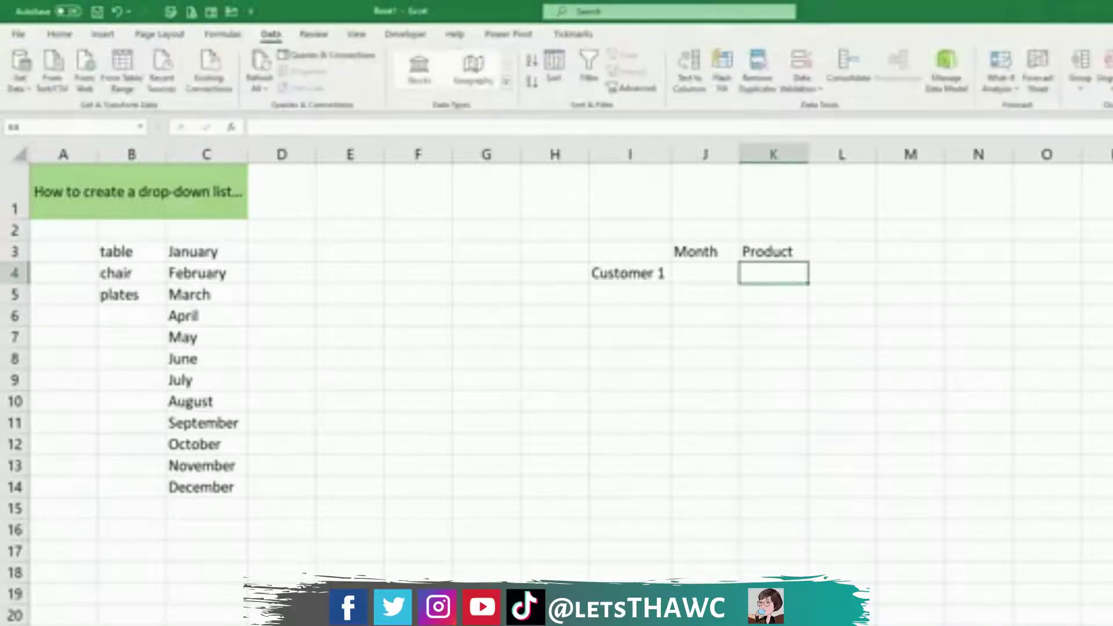
{"action": "left_click", "coordinate": [803, 60]}
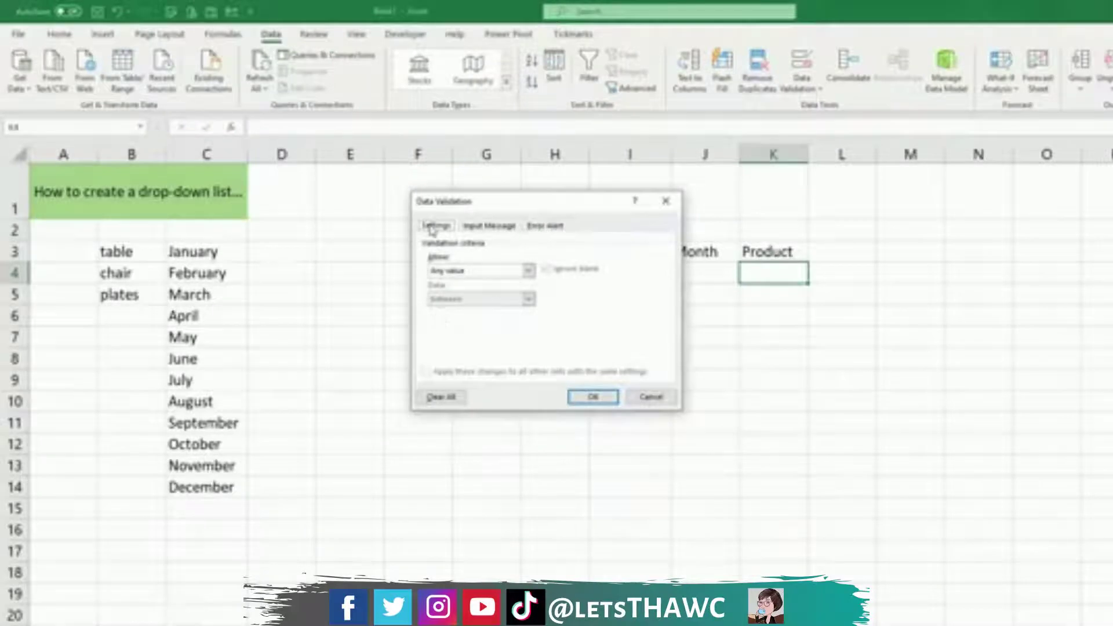
{"action": "left_click", "coordinate": [447, 272]}
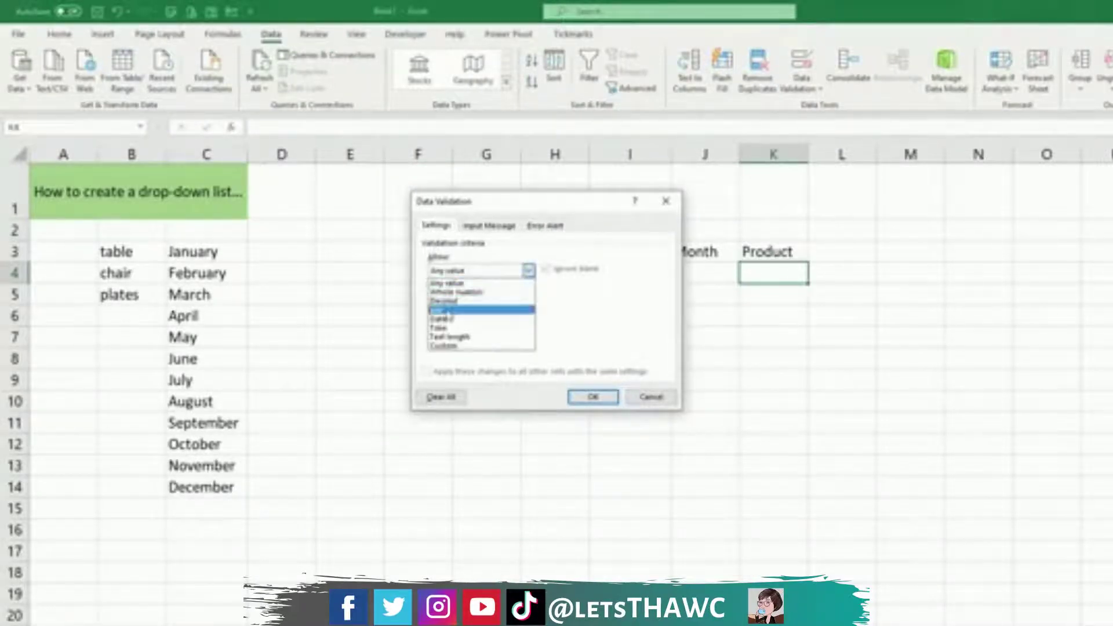
{"action": "left_click", "coordinate": [446, 310]}
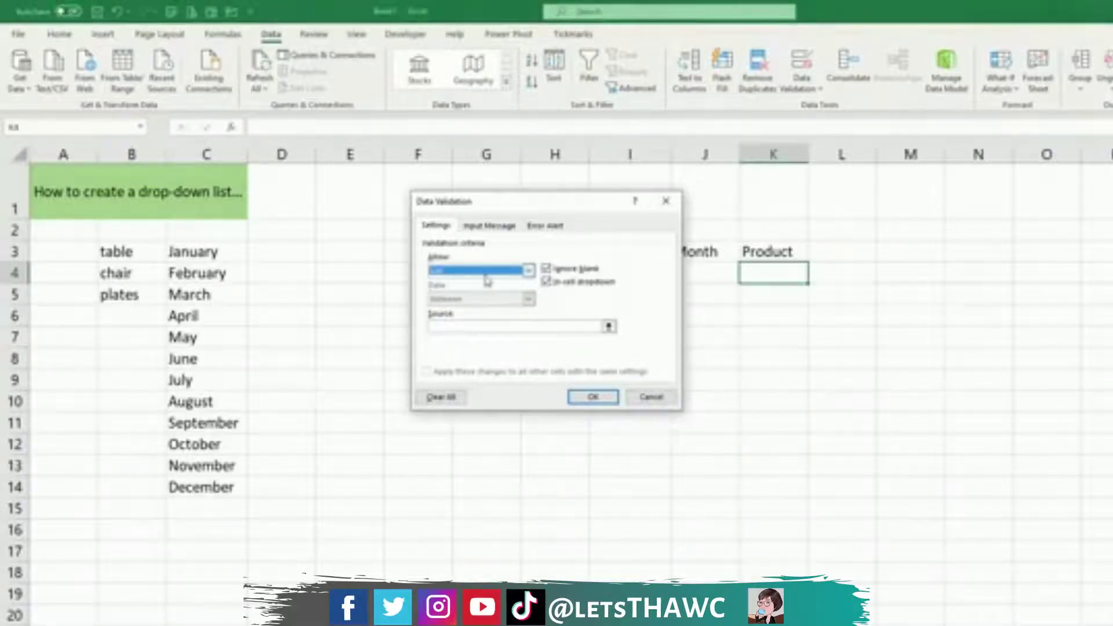
{"action": "left_click", "coordinate": [444, 330]}
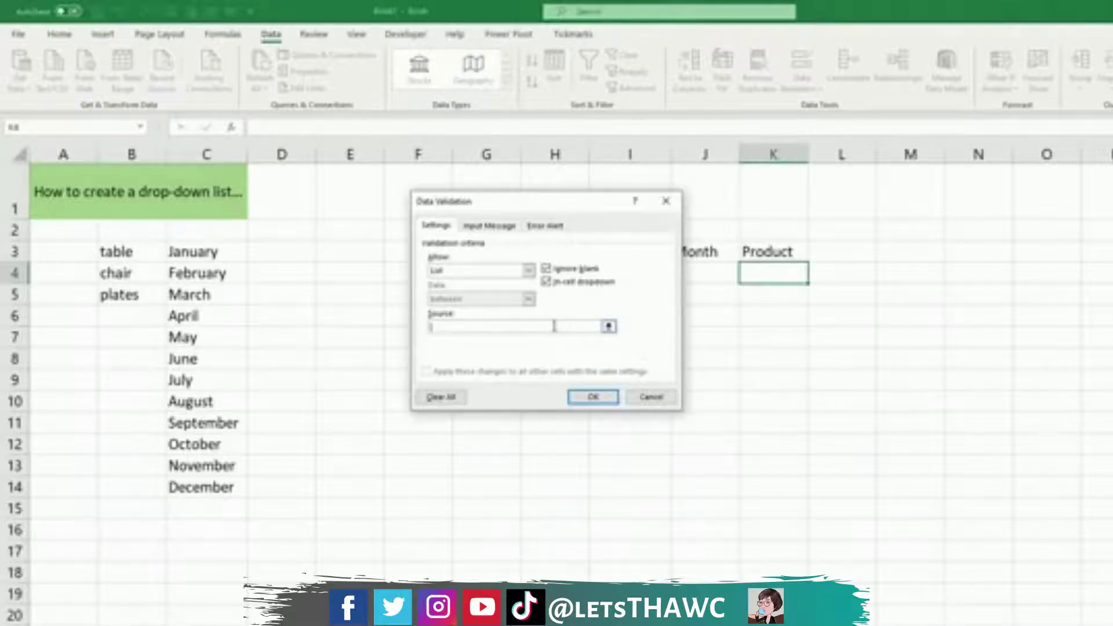
{"action": "type", "text": "table,chai"}
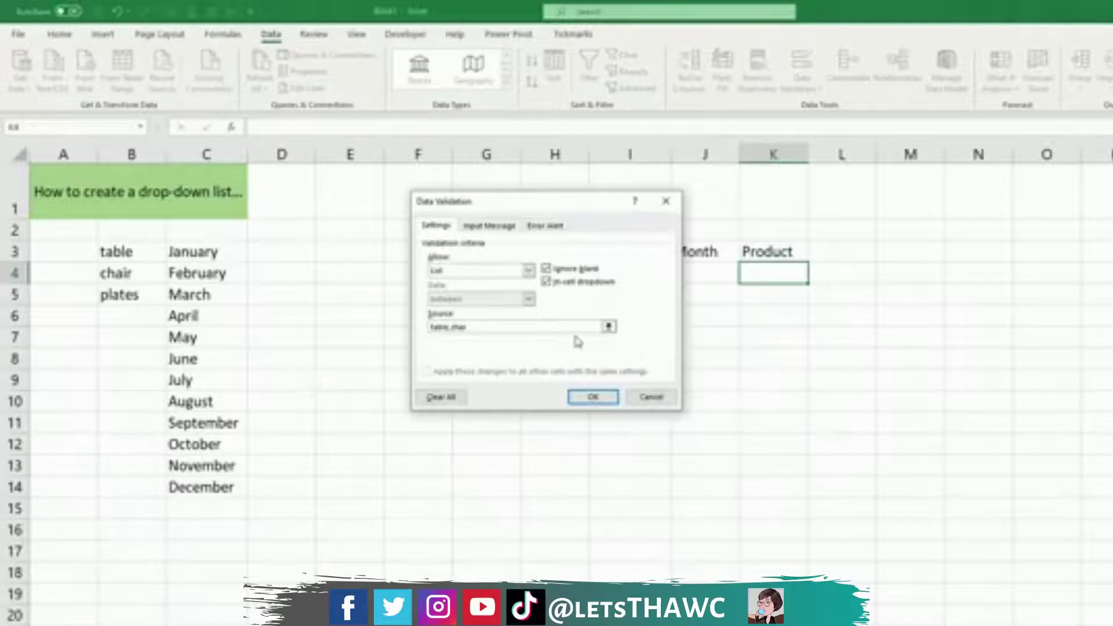
{"action": "type", "text": "r,plates"}
{"action": "left_click", "coordinate": [581, 397]}
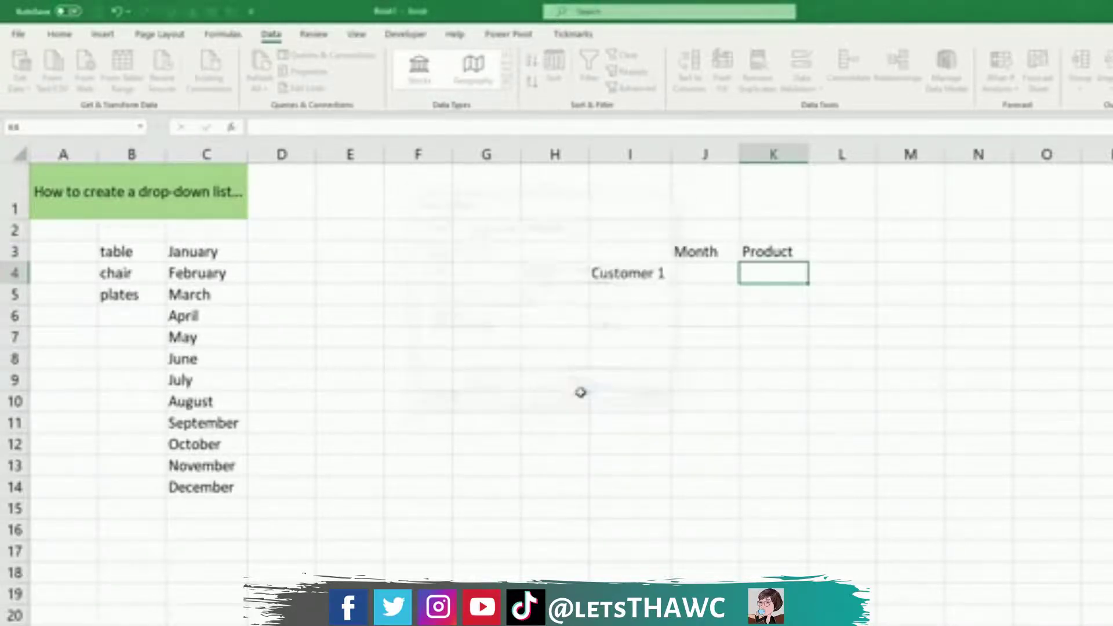
{"action": "left_click", "coordinate": [815, 278]}
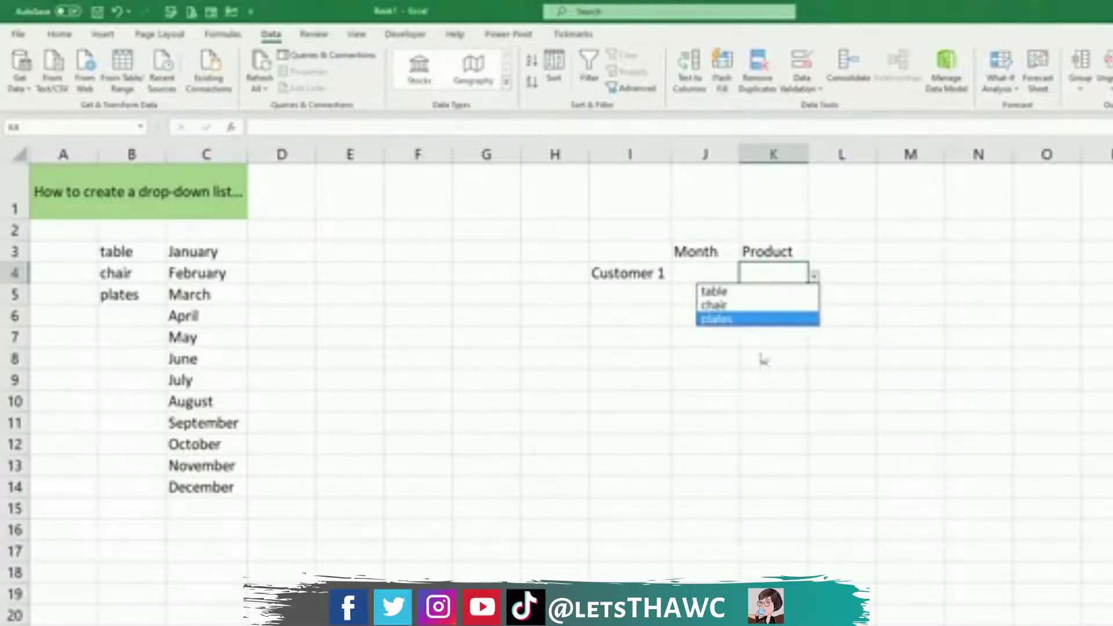
{"action": "left_click", "coordinate": [863, 250]}
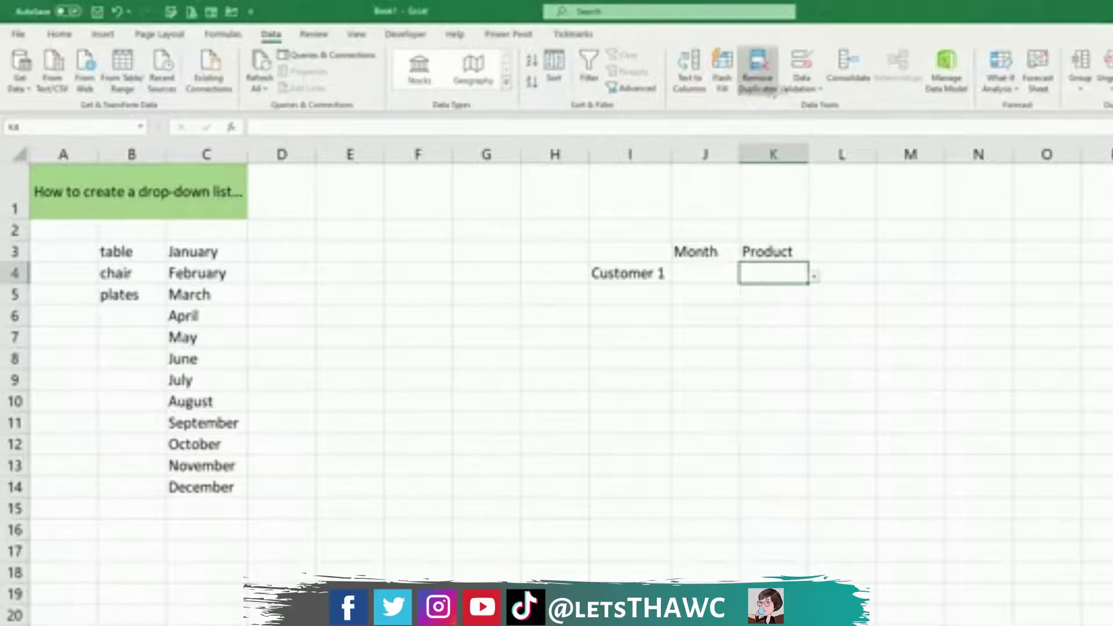
Step: Change the list source of K4's data validation to tables,chairs,plates
{"action": "left_click", "coordinate": [802, 66]}
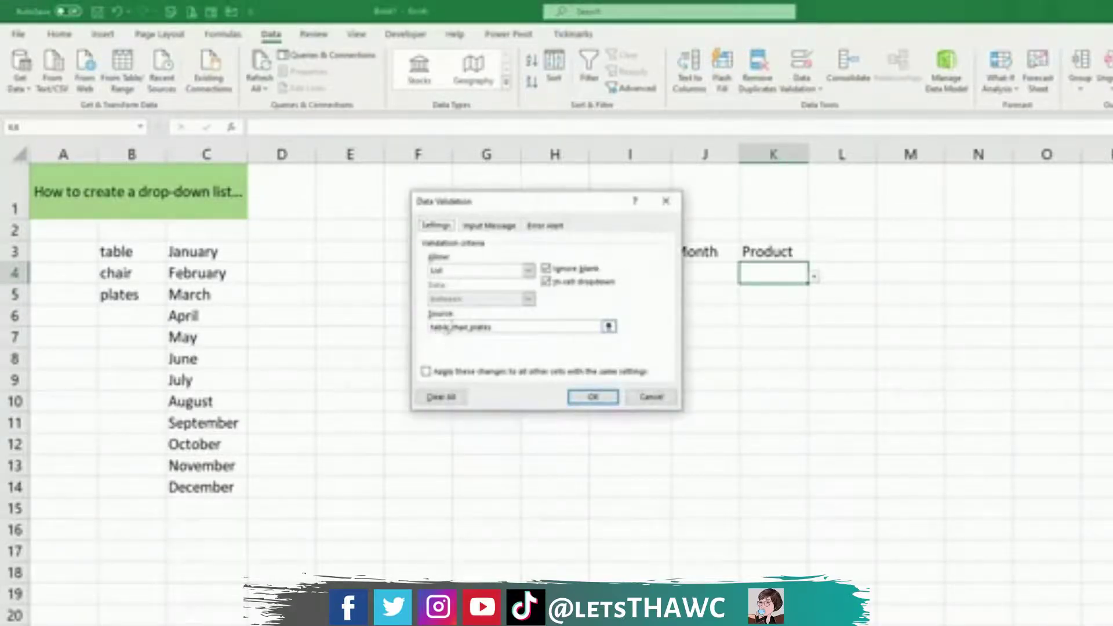
{"action": "left_click", "coordinate": [466, 327]}
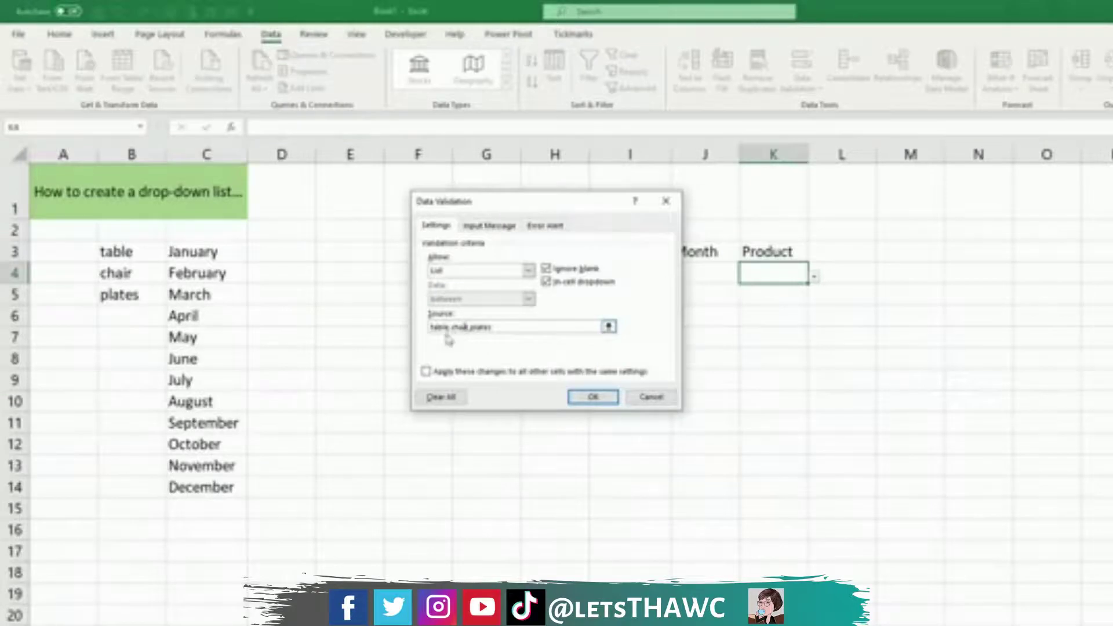
{"action": "key", "text": "Right"}
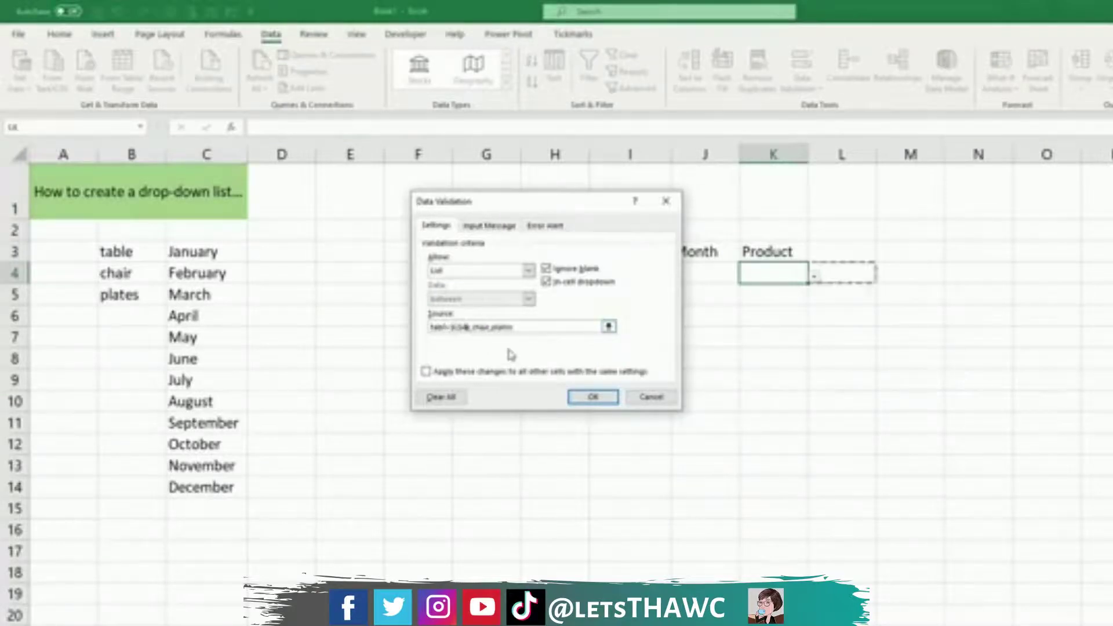
{"action": "key", "text": "BackSpace"}
{"action": "key", "text": "BackSpace"}
{"action": "key", "text": "BackSpace"}
{"action": "key", "text": "BackSpace"}
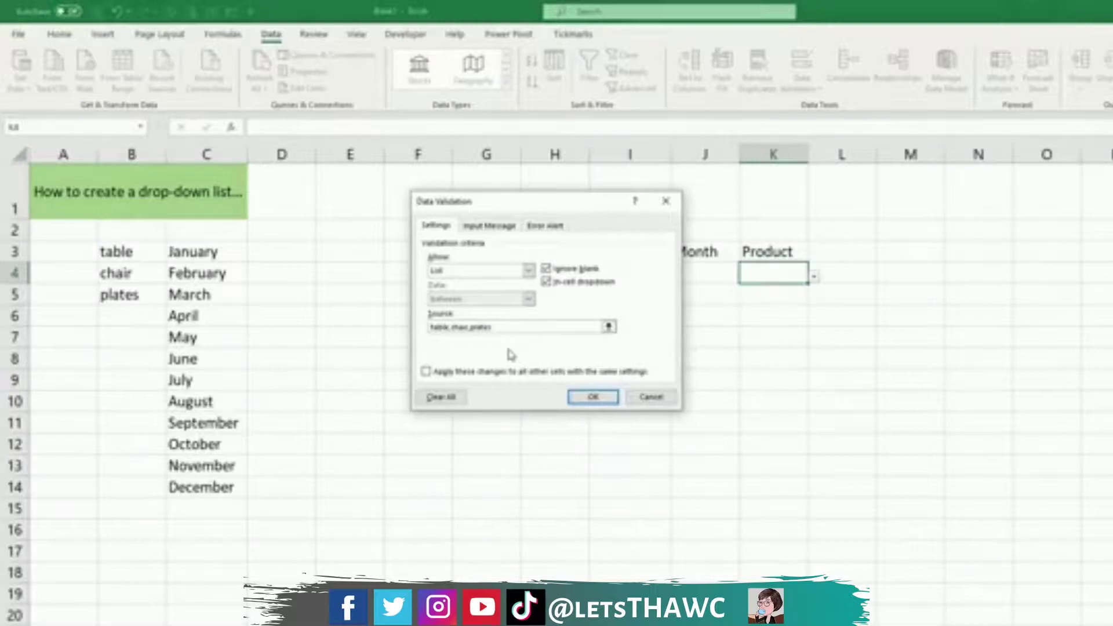
{"action": "left_click", "coordinate": [450, 326]}
{"action": "type", "text": "s"}
{"action": "left_click", "coordinate": [475, 327]}
{"action": "type", "text": "s"}
{"action": "left_click", "coordinate": [455, 328]}
{"action": "key", "text": "BackSpace"}
{"action": "key", "text": "Right"}
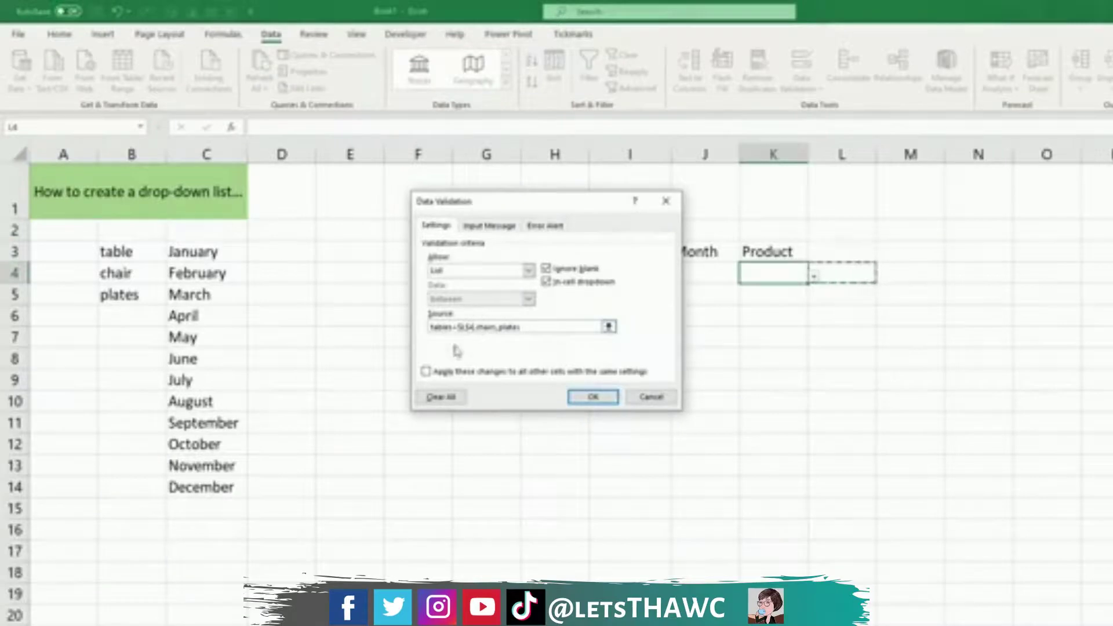
{"action": "key", "text": "BackSpace"}
{"action": "key", "text": "BackSpace"}
{"action": "key", "text": "BackSpace"}
{"action": "key", "text": "BackSpace"}
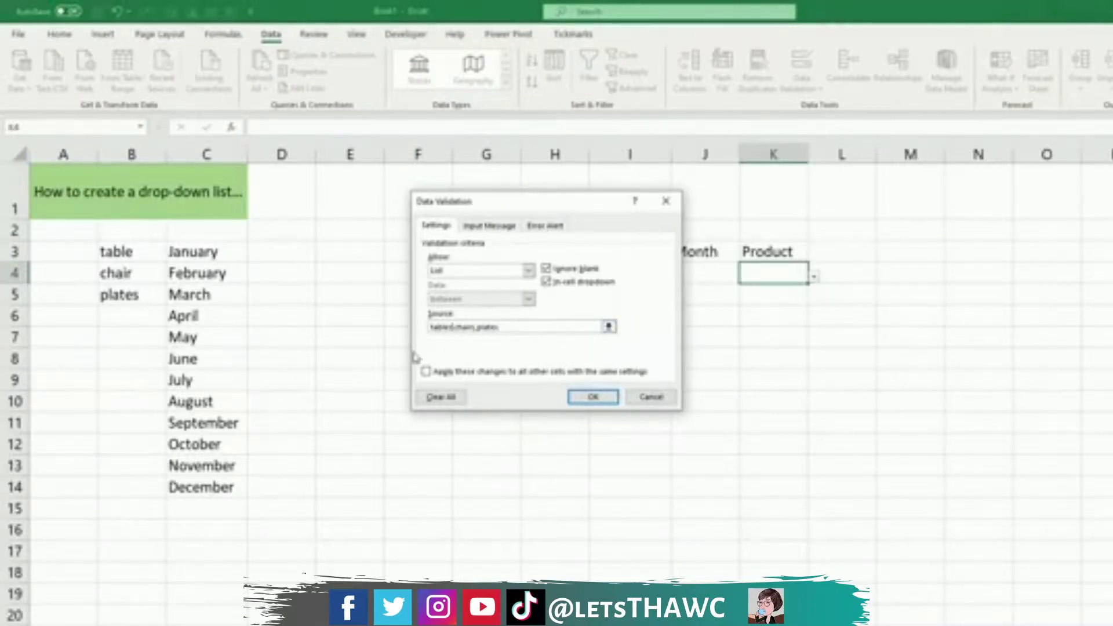
{"action": "type", "text": "s"}
{"action": "left_click", "coordinate": [490, 331]}
{"action": "left_click", "coordinate": [586, 396]}
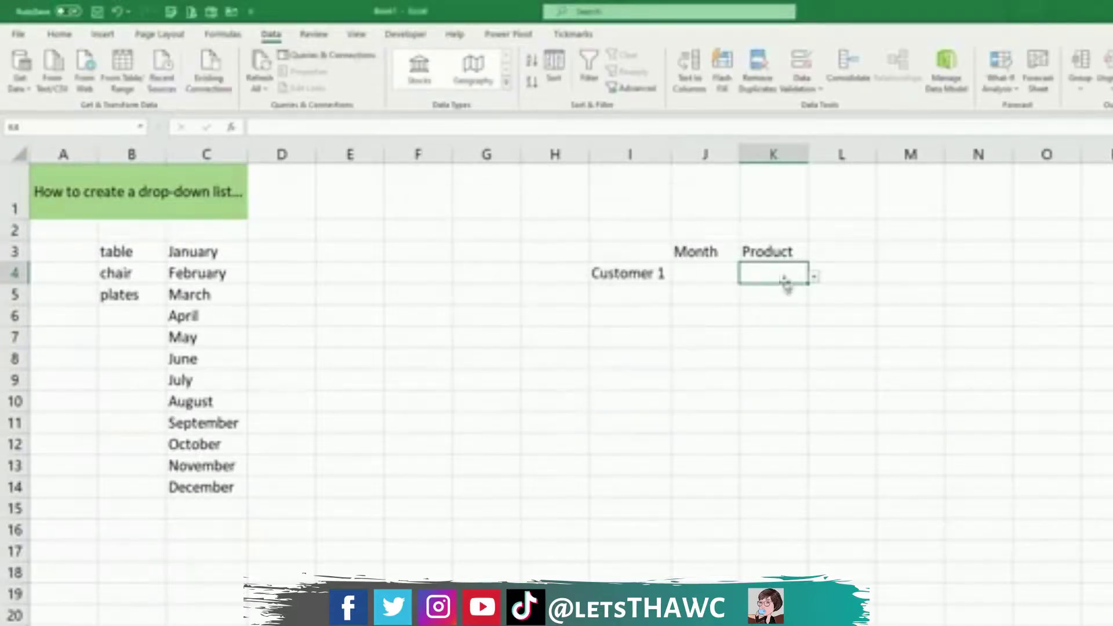
Step: Try chairs and tables in the Product drop-down of K4, and finally choose plates
{"action": "left_click", "coordinate": [814, 277]}
{"action": "left_click", "coordinate": [758, 307]}
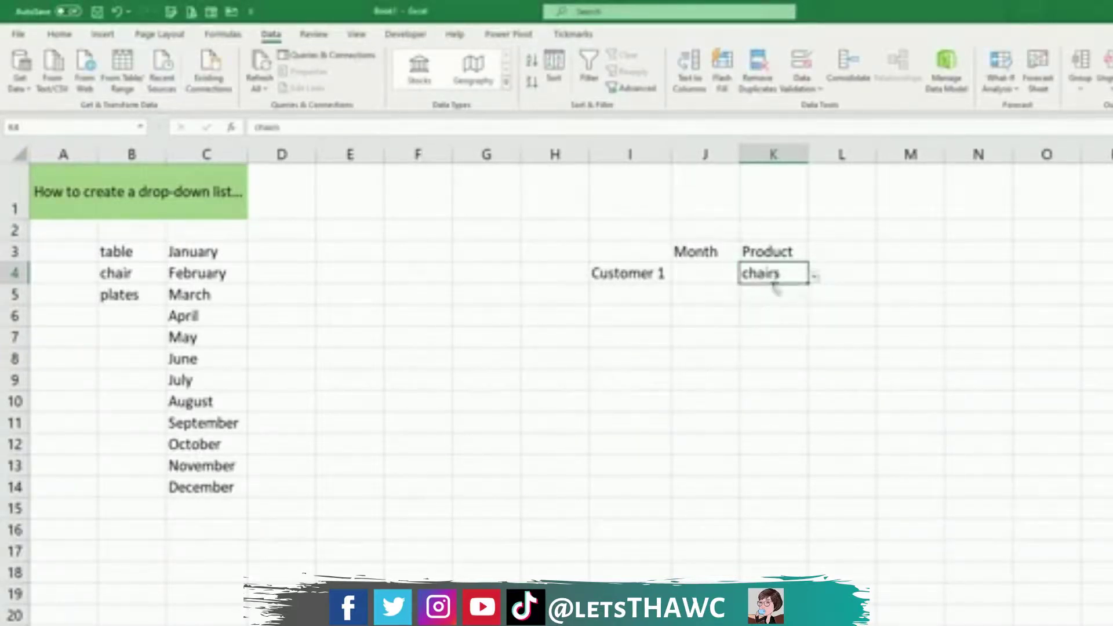
{"action": "left_click", "coordinate": [814, 276]}
{"action": "left_click", "coordinate": [780, 295]}
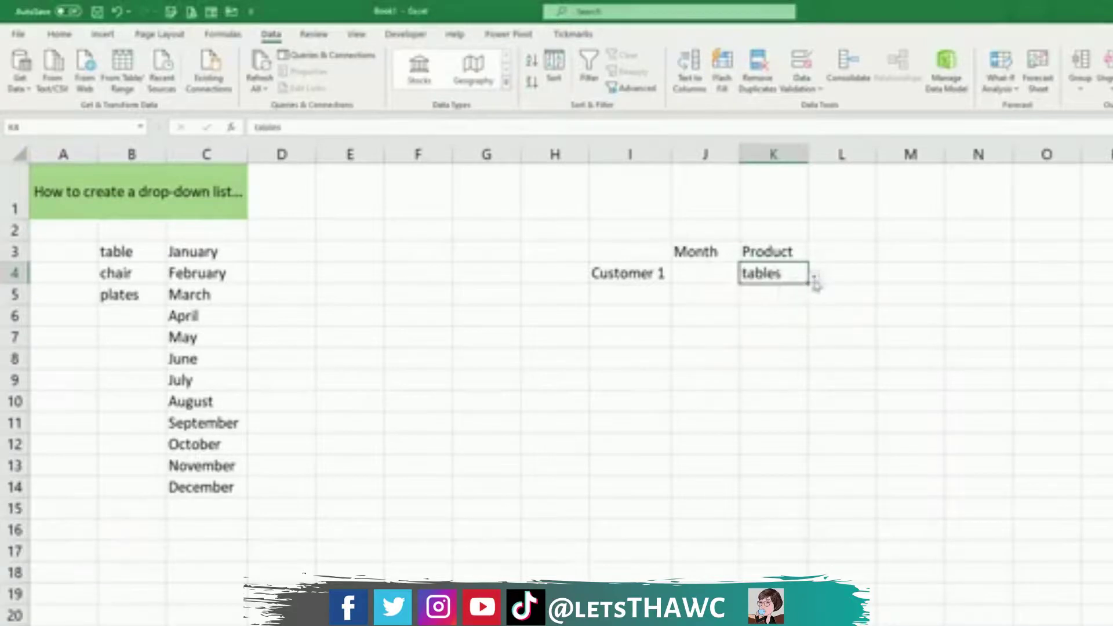
{"action": "left_click", "coordinate": [814, 277]}
{"action": "left_click", "coordinate": [759, 318]}
{"action": "left_click", "coordinate": [192, 251]}
{"action": "left_click_drag", "start_coordinate": [191, 250], "coordinate": [224, 488]}
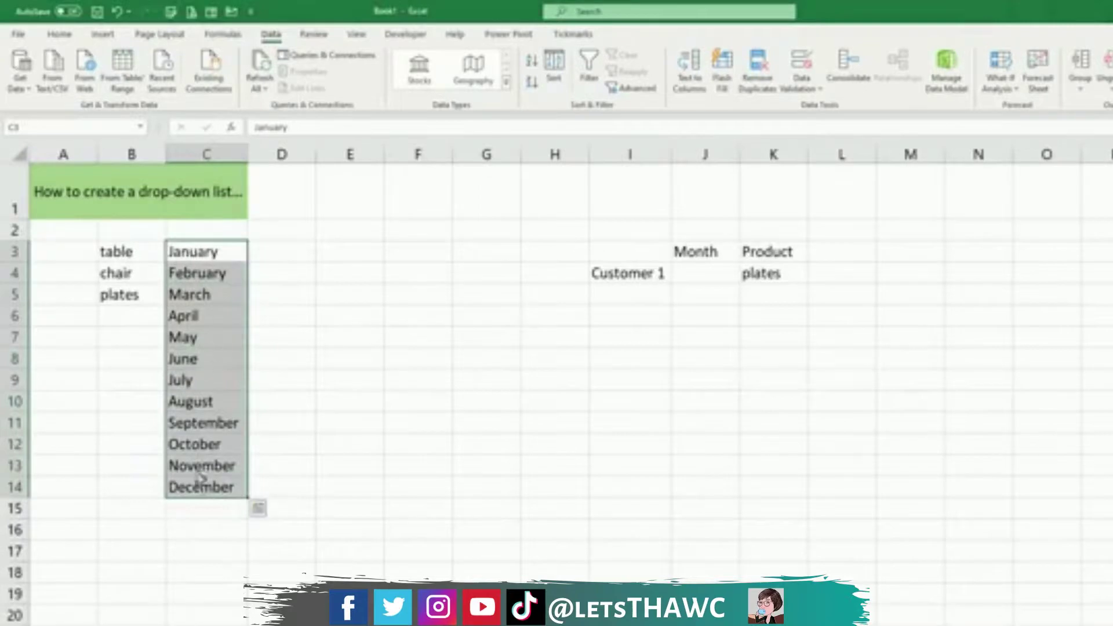
{"action": "left_click", "coordinate": [551, 296]}
Step: Add a List data validation to cell J4 under Month, using the month names in C3:C14 as the source
{"action": "left_click", "coordinate": [713, 270]}
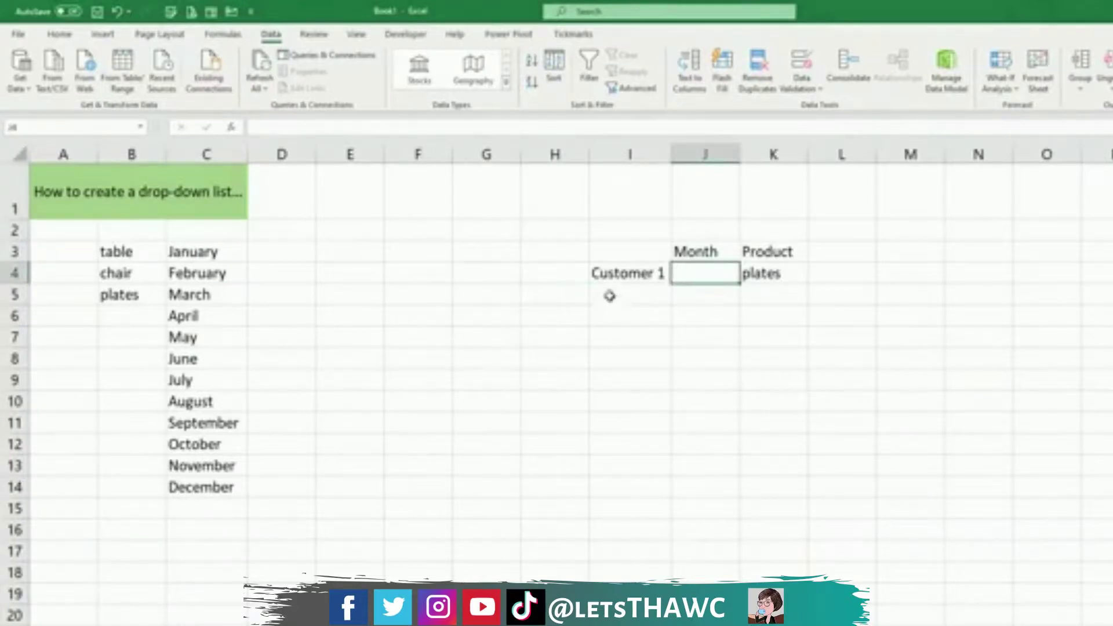
{"action": "left_click", "coordinate": [800, 64]}
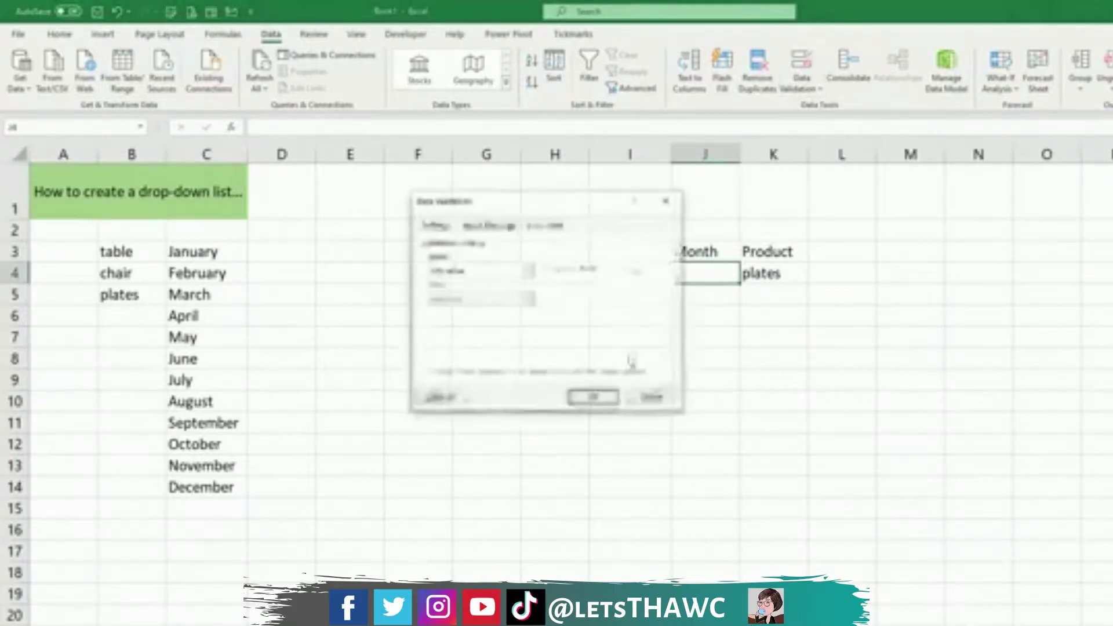
{"action": "left_click", "coordinate": [440, 271]}
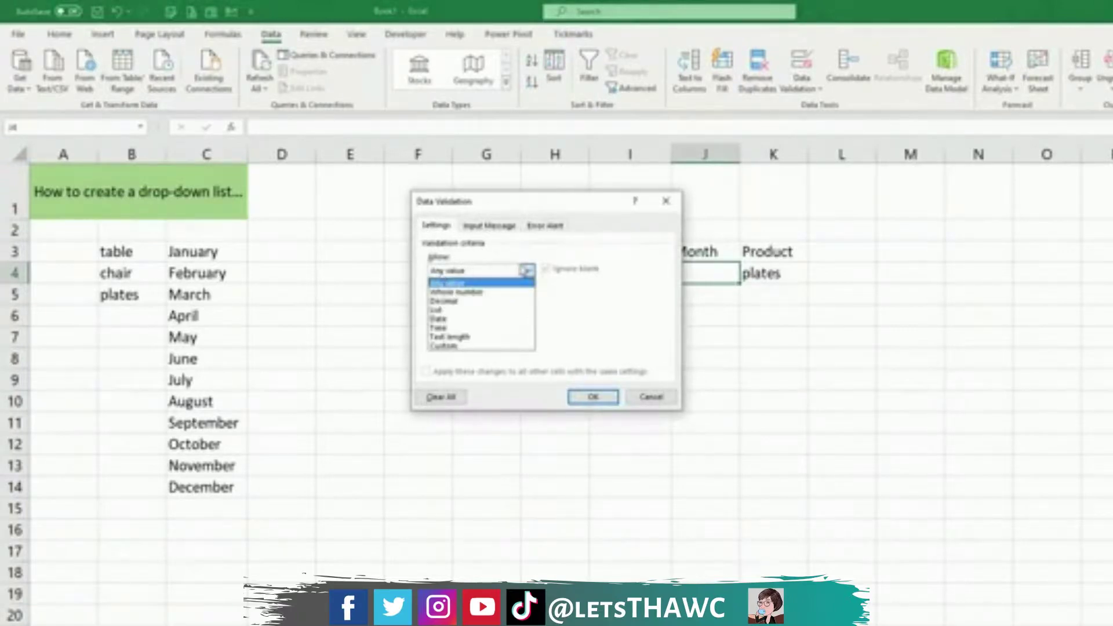
{"action": "left_click", "coordinate": [478, 310]}
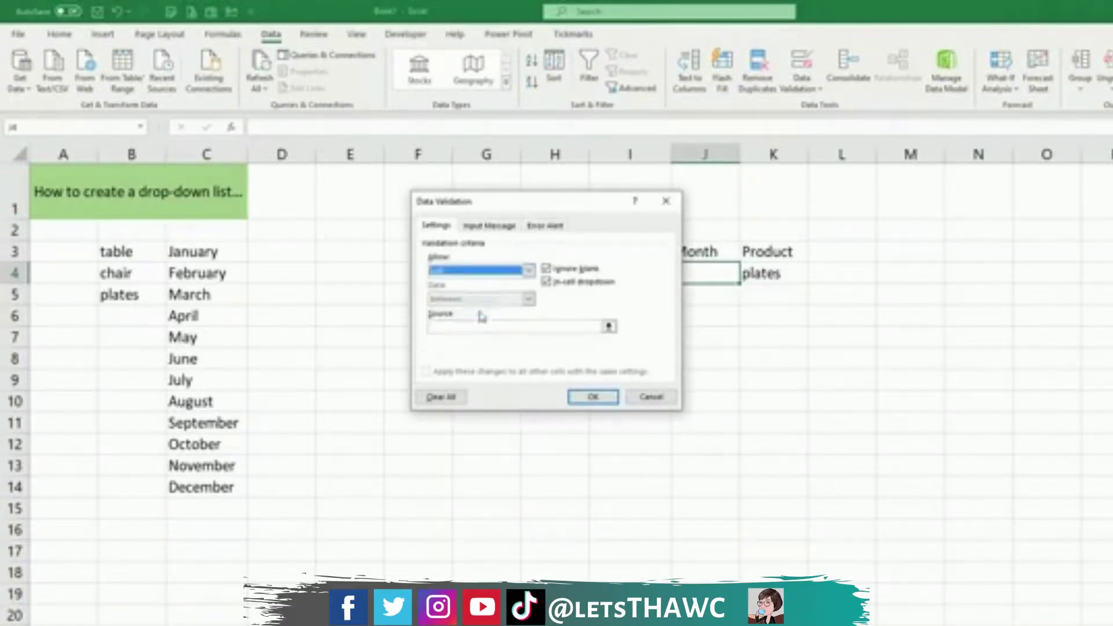
{"action": "left_click", "coordinate": [450, 327]}
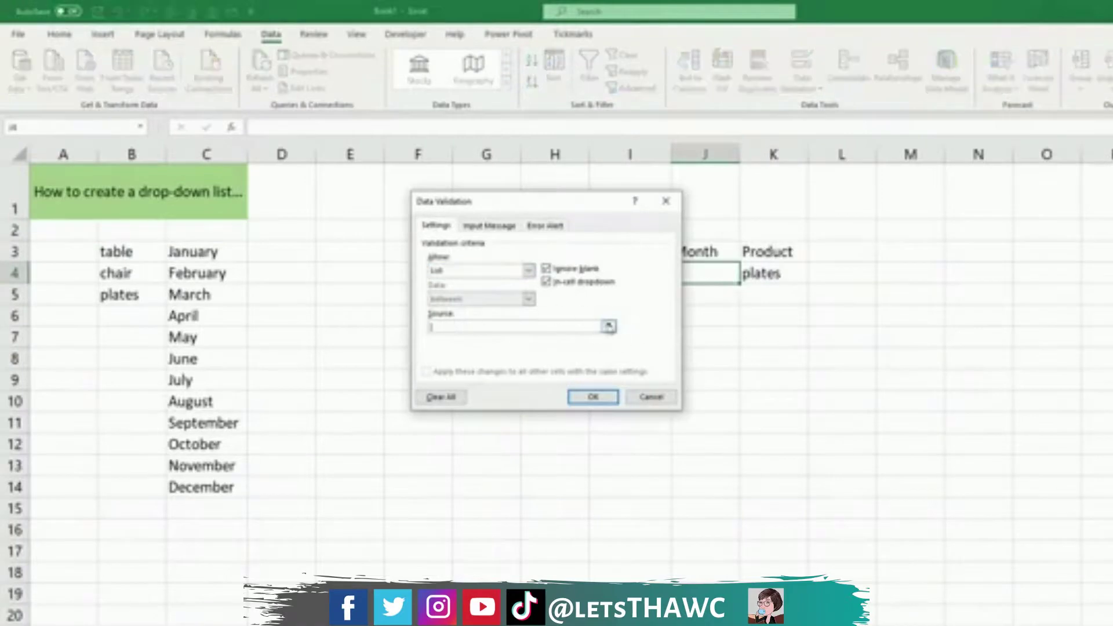
{"action": "left_click", "coordinate": [608, 328]}
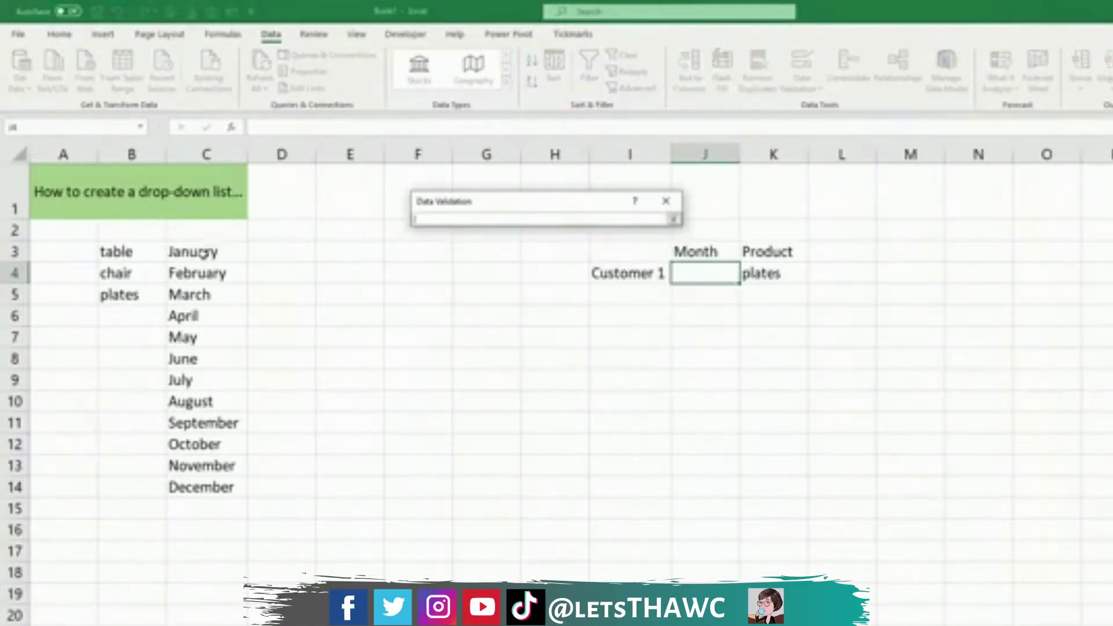
{"action": "left_click_drag", "start_coordinate": [200, 254], "coordinate": [207, 486]}
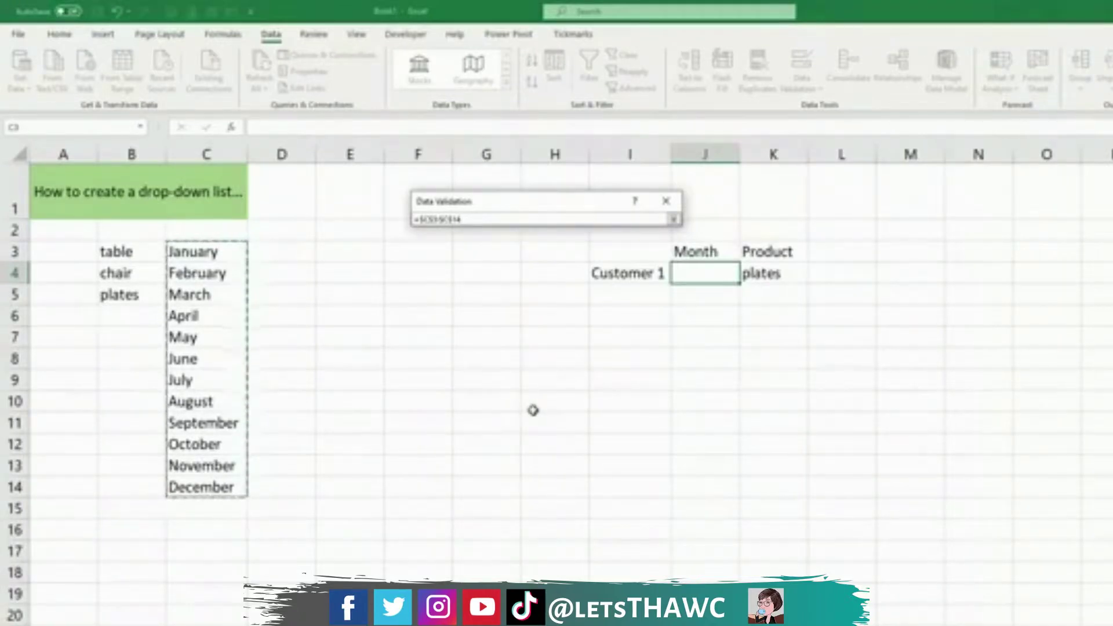
{"action": "left_click", "coordinate": [676, 223]}
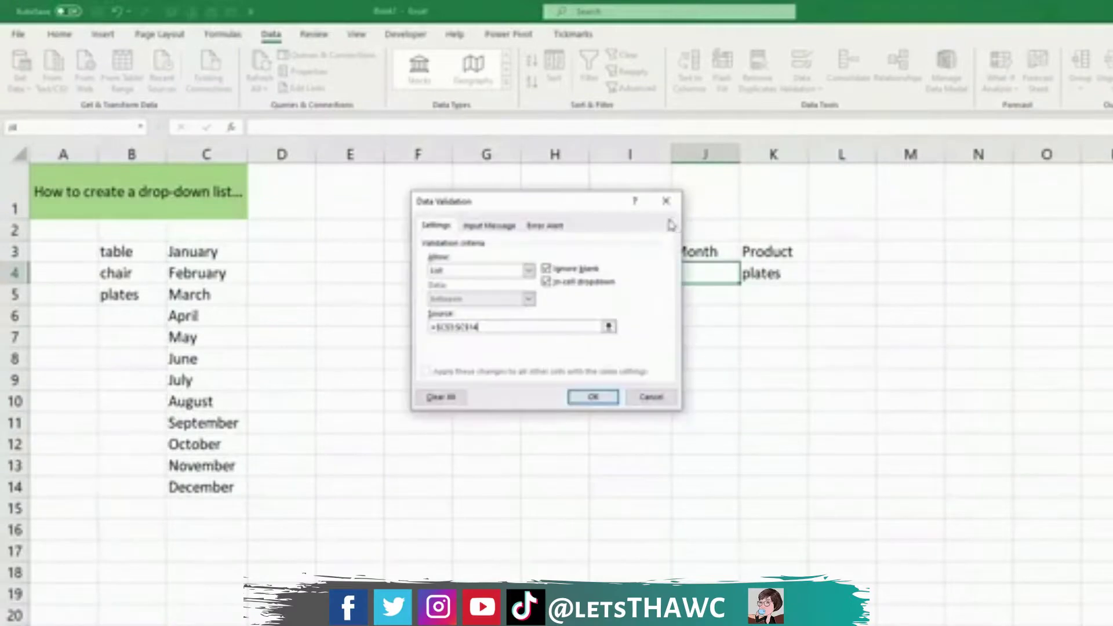
{"action": "left_click", "coordinate": [591, 396]}
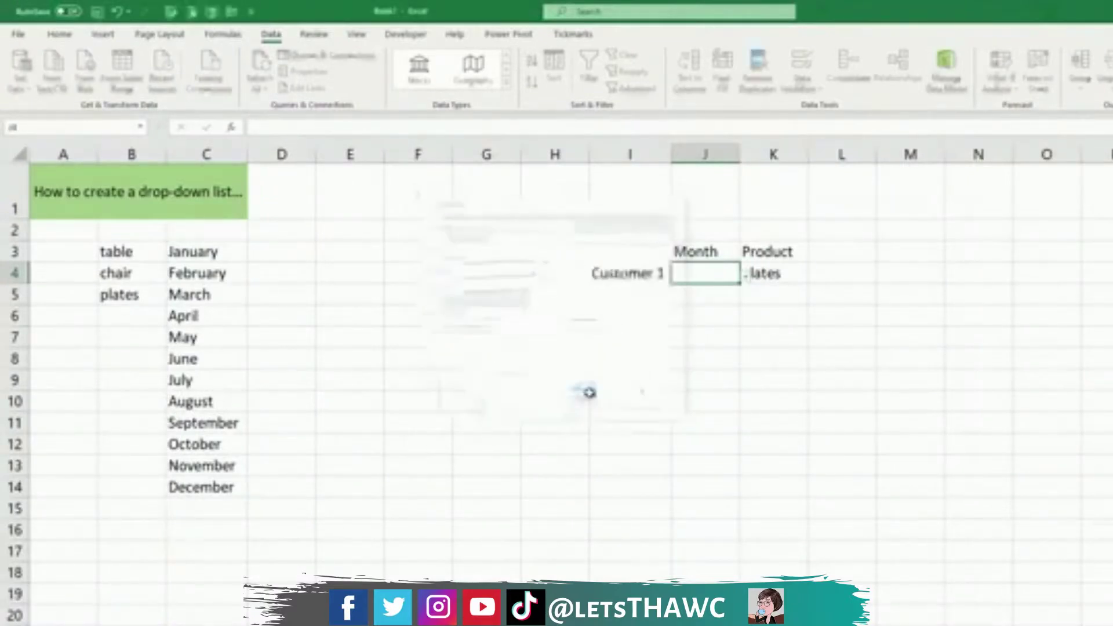
Step: Try February and September in the Month drop-down of J4, and widen column J to fit the longer month name
{"action": "left_click", "coordinate": [748, 279]}
{"action": "left_click", "coordinate": [684, 304]}
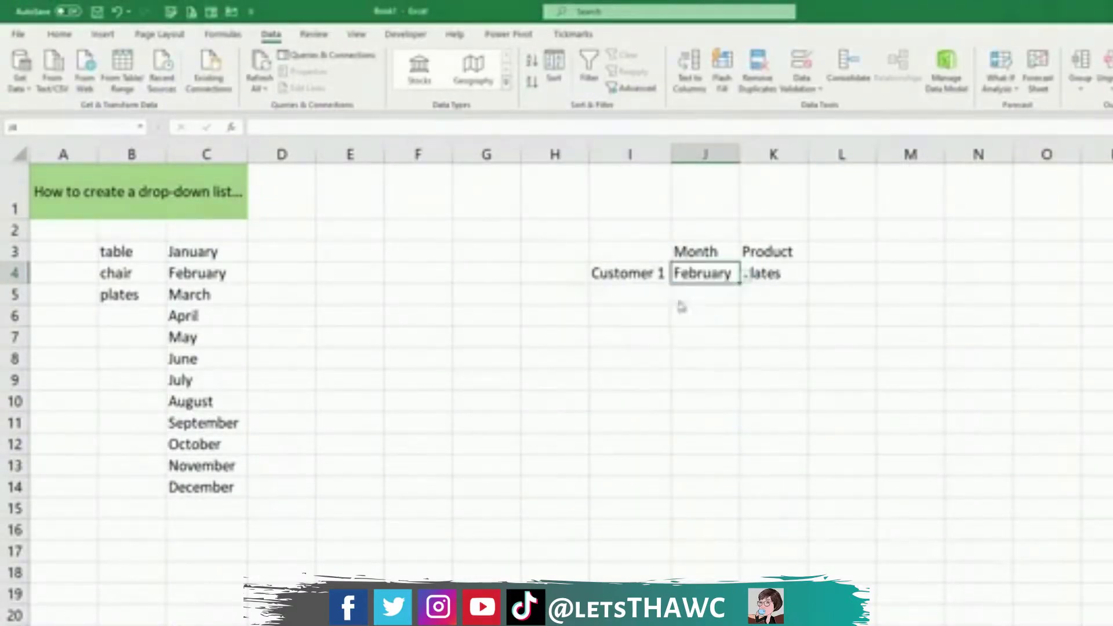
{"action": "left_click", "coordinate": [747, 281]}
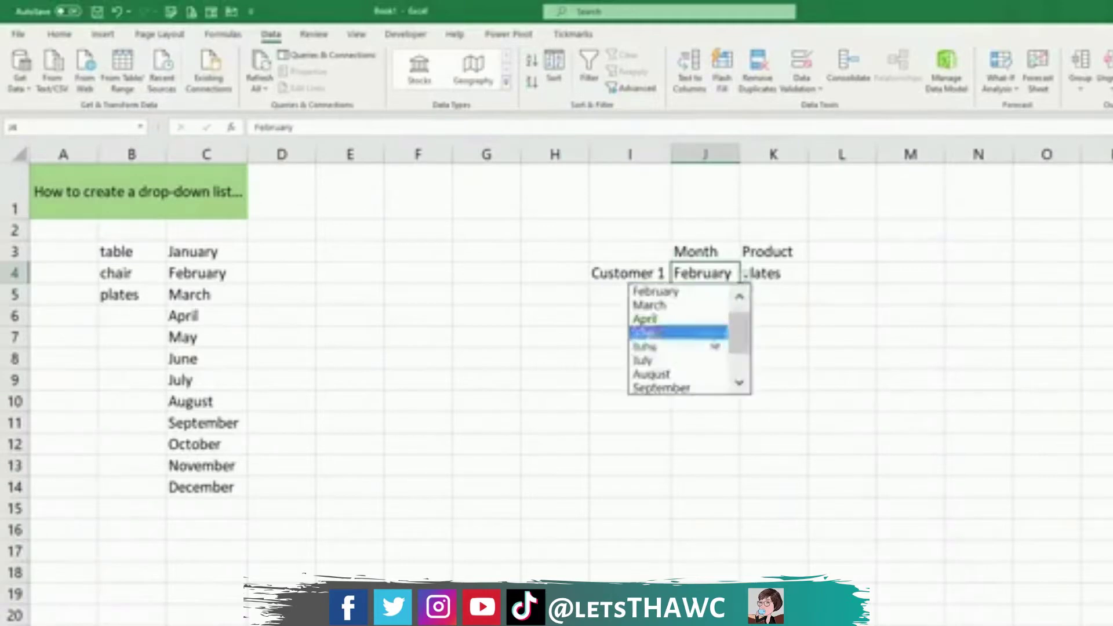
{"action": "left_click", "coordinate": [703, 387]}
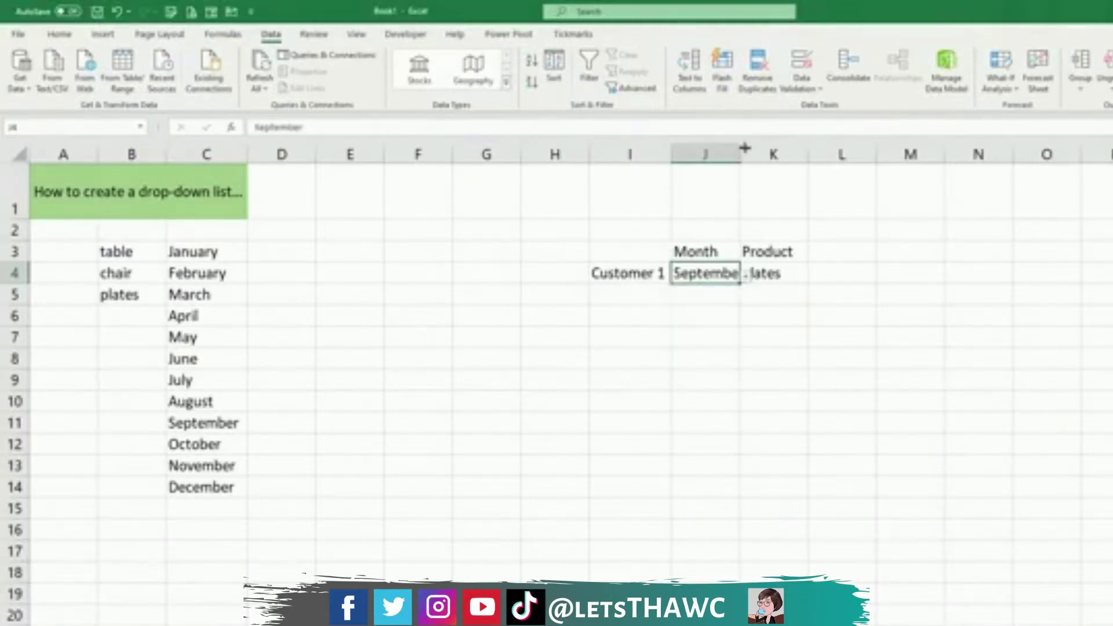
{"action": "left_click_drag", "start_coordinate": [739, 153], "coordinate": [777, 153]}
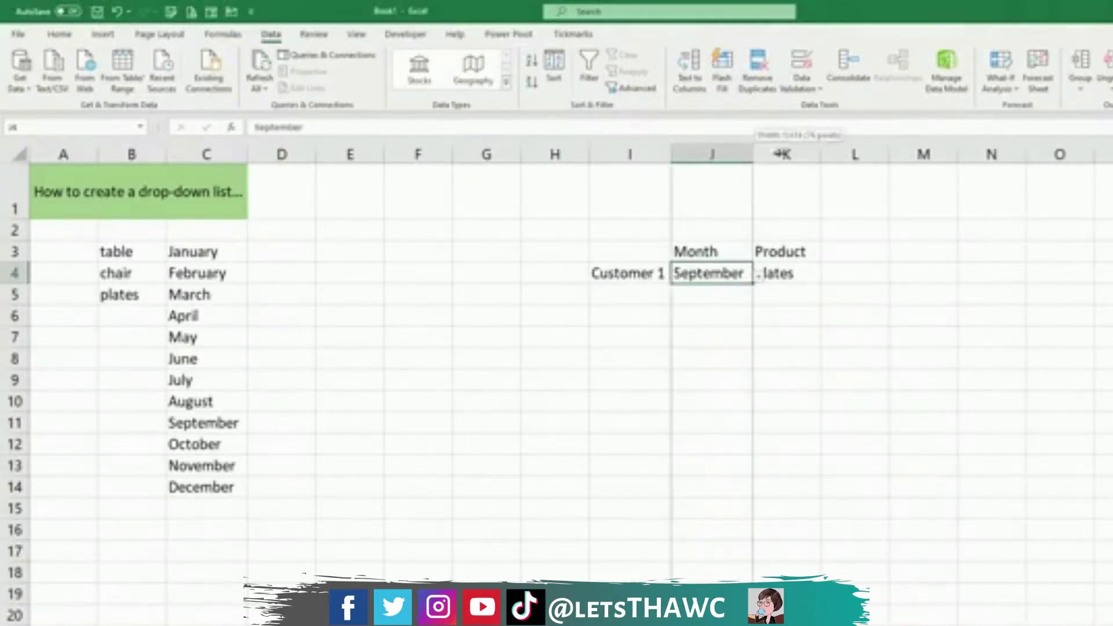
Step: Try December in the Month drop-down of J4, and finally choose May
{"action": "left_click", "coordinate": [785, 280]}
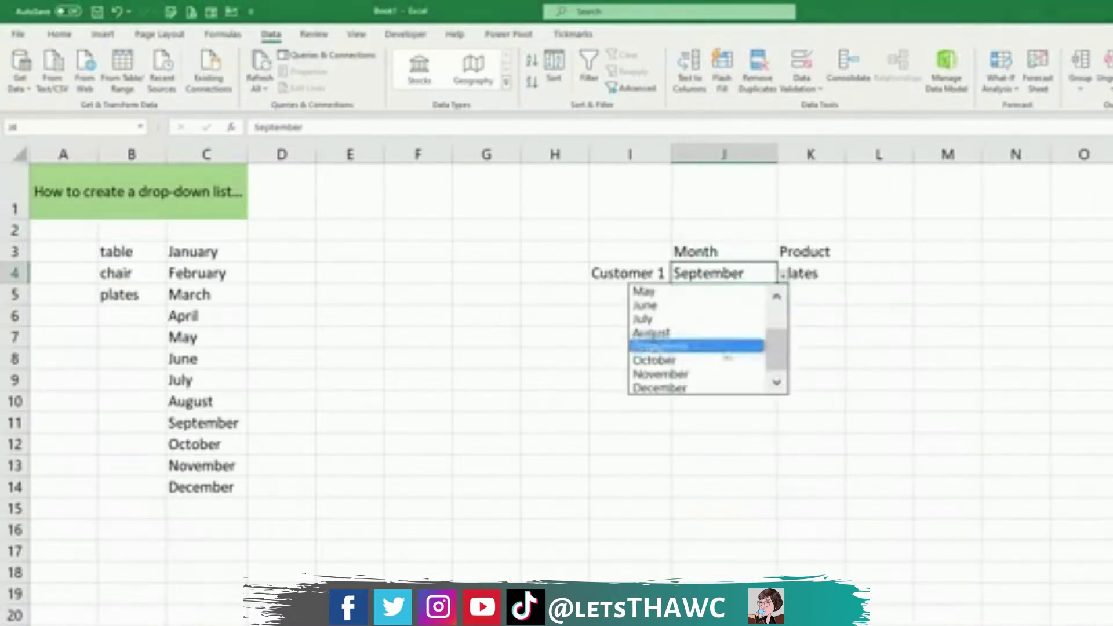
{"action": "left_click", "coordinate": [714, 390]}
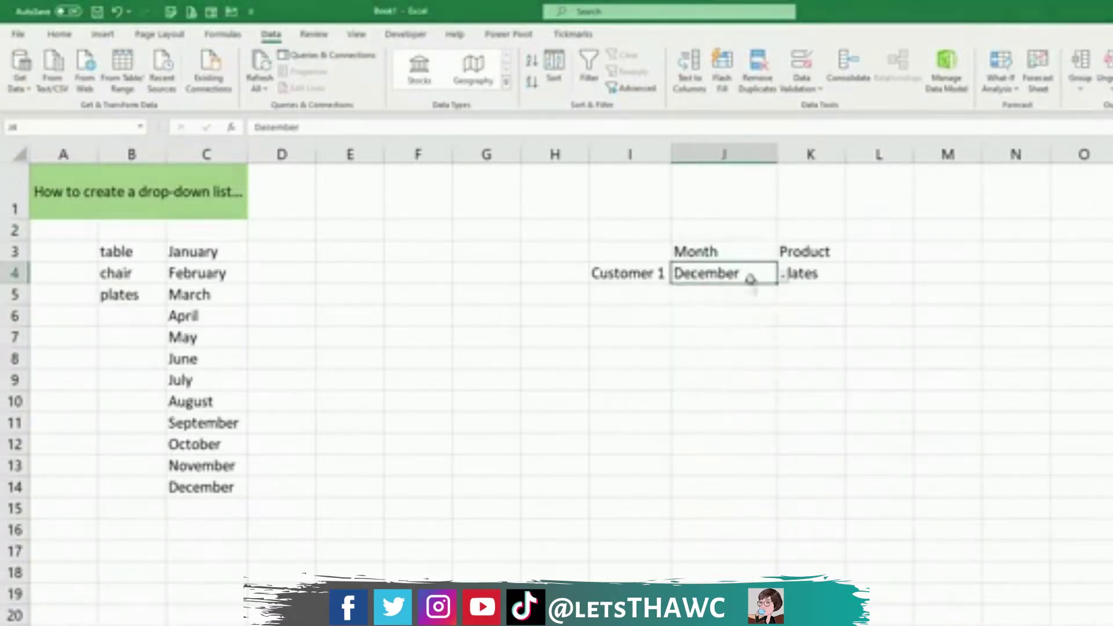
{"action": "left_click", "coordinate": [781, 275]}
{"action": "left_click", "coordinate": [739, 273]}
{"action": "left_click", "coordinate": [783, 278]}
{"action": "left_click", "coordinate": [734, 290]}
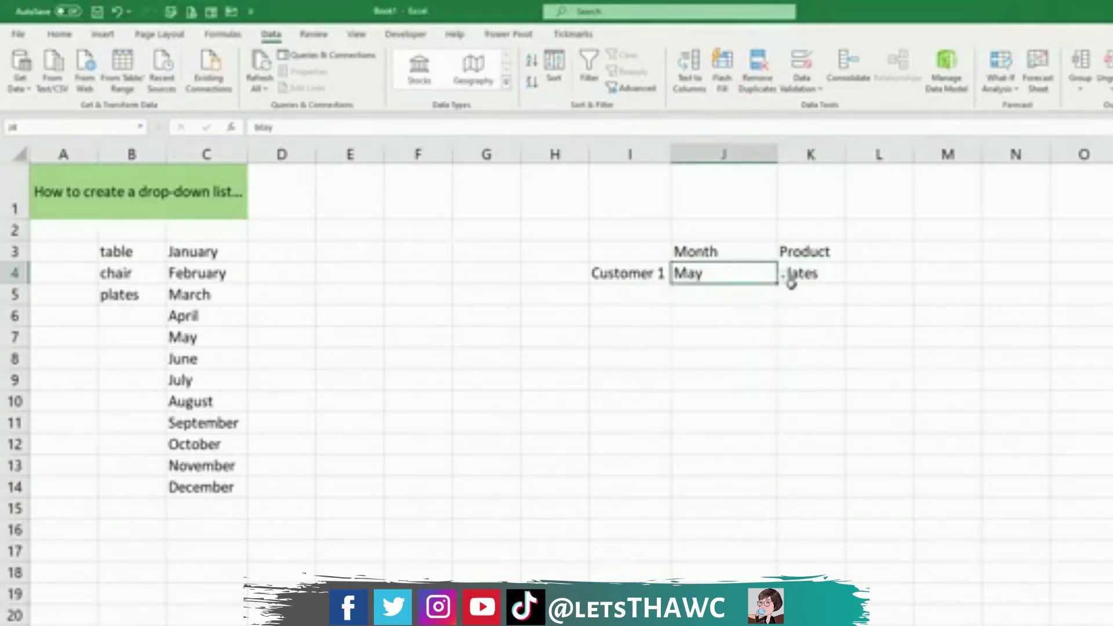
{"action": "left_click", "coordinate": [784, 293]}
{"action": "left_click", "coordinate": [721, 271]}
{"action": "left_click", "coordinate": [716, 291]}
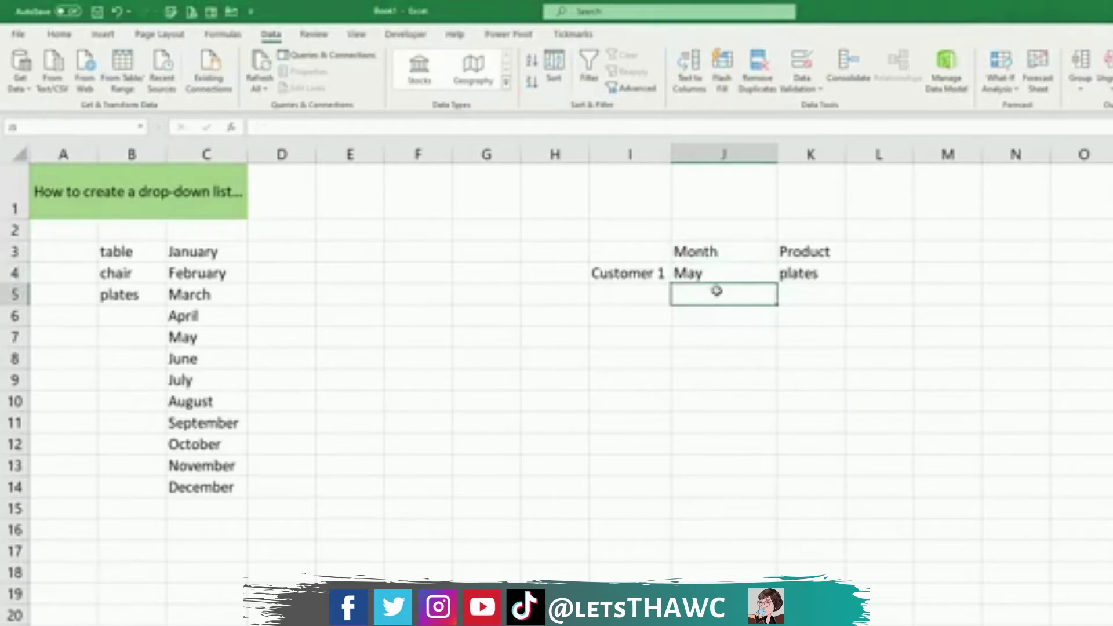